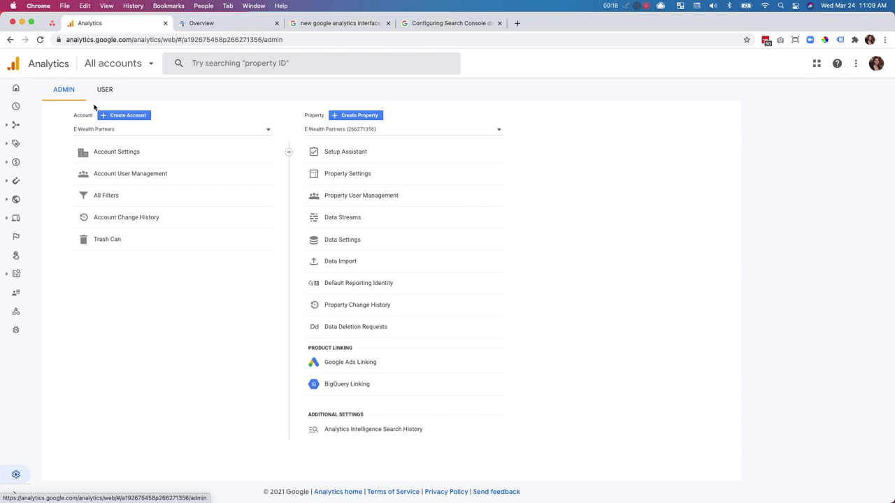
- Select the E-Wealth Partners property in the Analytics account picker and expand the navigation sidebar to show its labels
{"action": "left_click", "coordinate": [109, 63]}
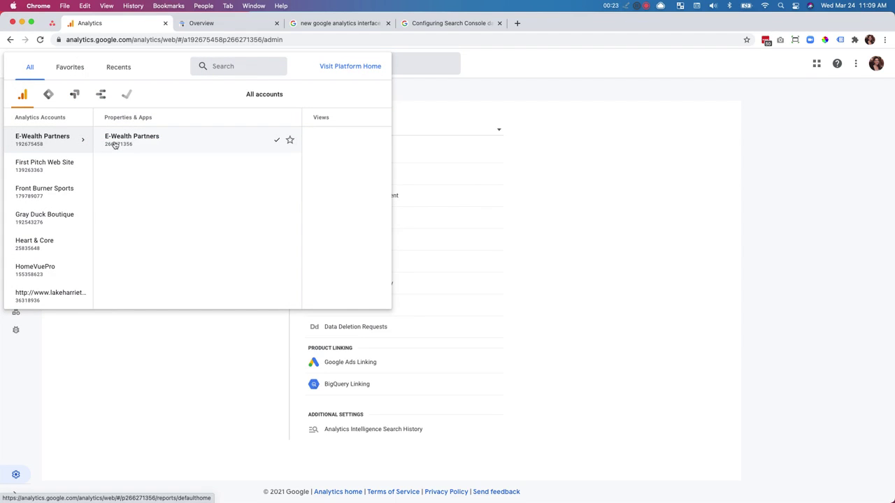
{"action": "left_click", "coordinate": [115, 145]}
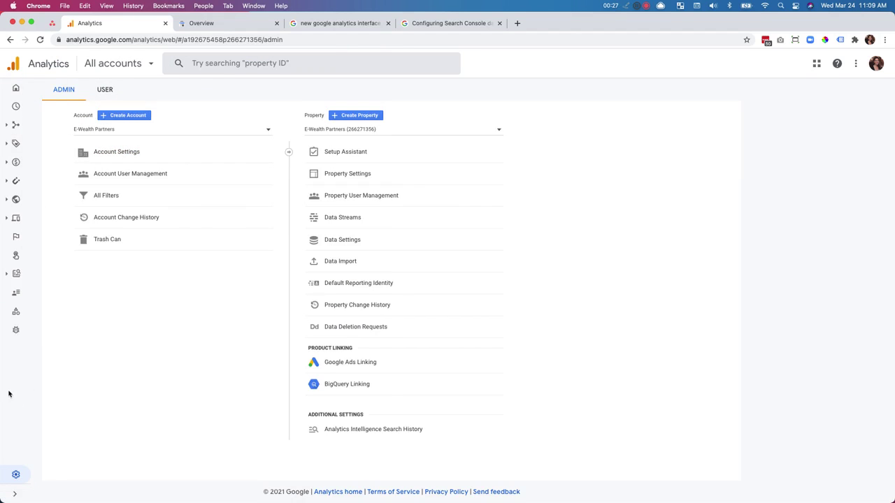
{"action": "left_click", "coordinate": [15, 495]}
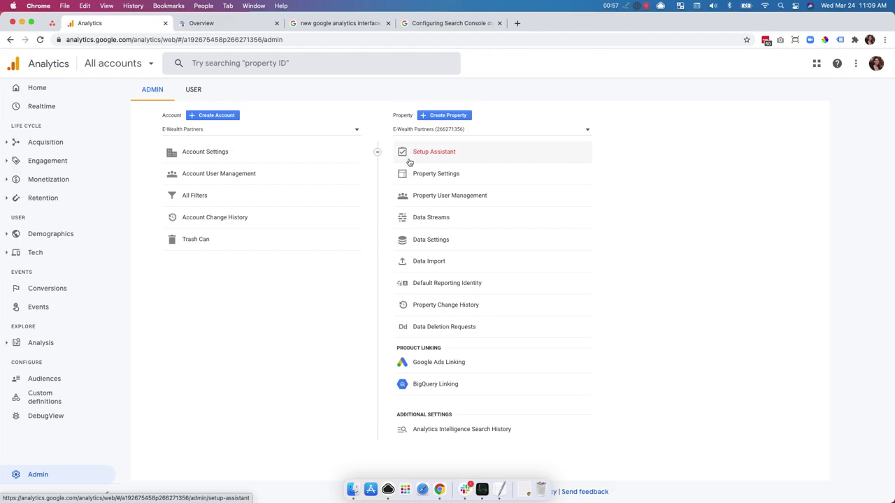
- Switch to Google Search Console and start adding a new property from the property list
{"action": "left_click", "coordinate": [210, 23]}
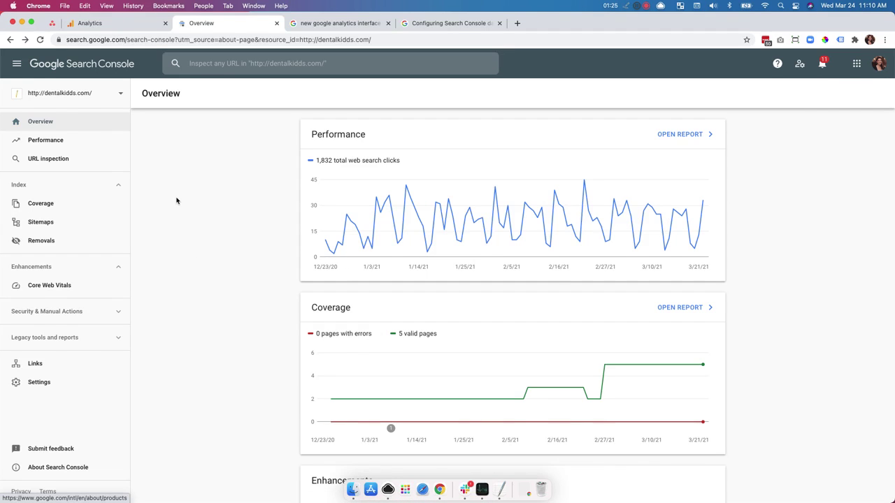
{"action": "left_click", "coordinate": [51, 93]}
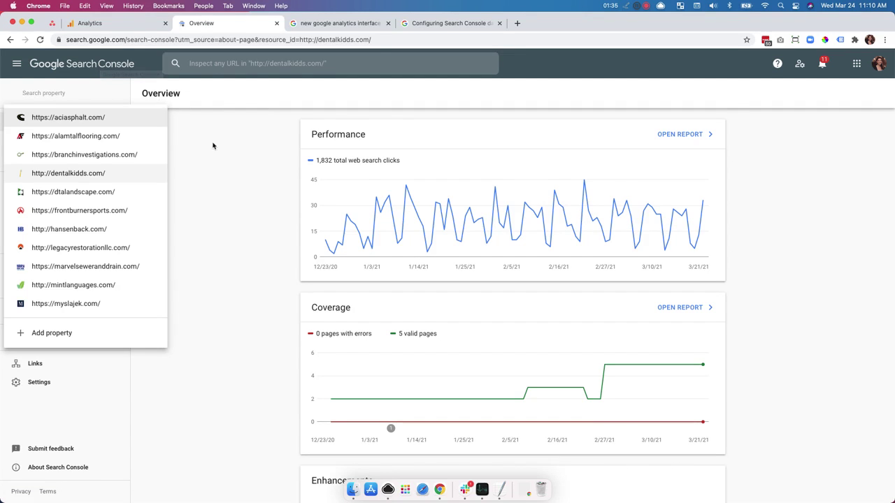
{"action": "left_click", "coordinate": [210, 140]}
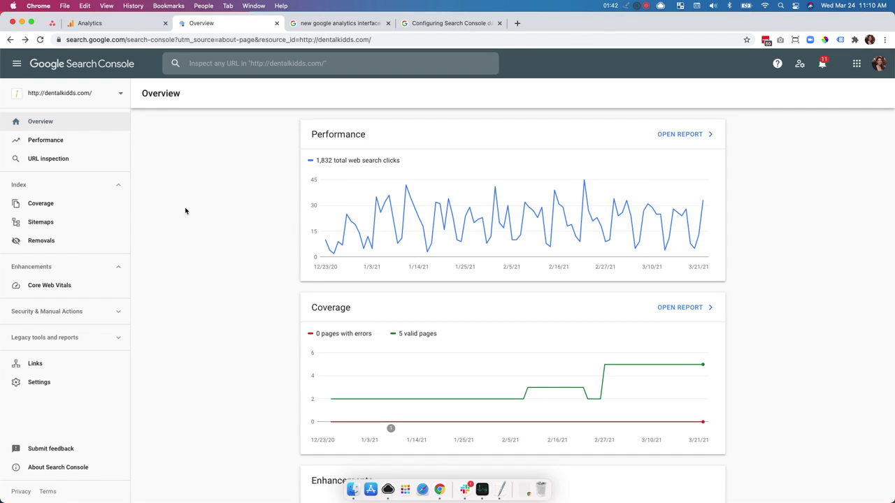
{"action": "left_click", "coordinate": [50, 91]}
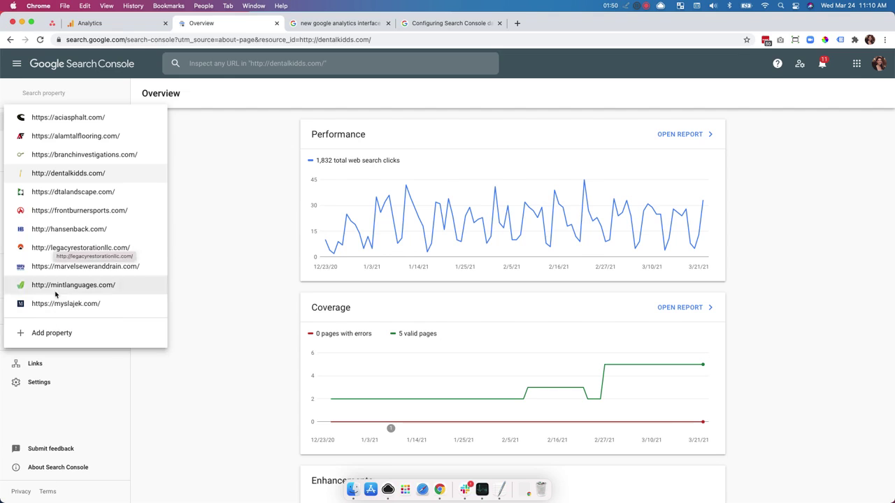
{"action": "left_click", "coordinate": [53, 334]}
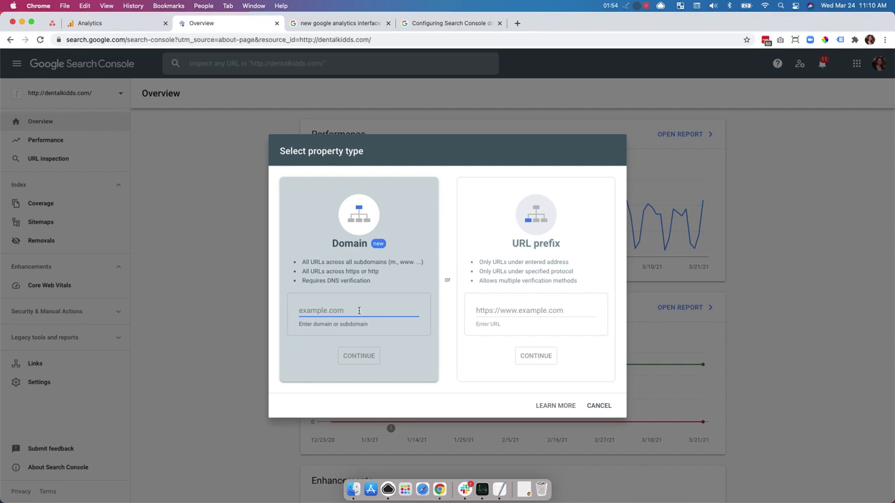
- Open the e-wealthpartners.com home page in a new browser tab and copy its address
{"action": "left_click", "coordinate": [519, 23]}
{"action": "type", "text": "e-we"}
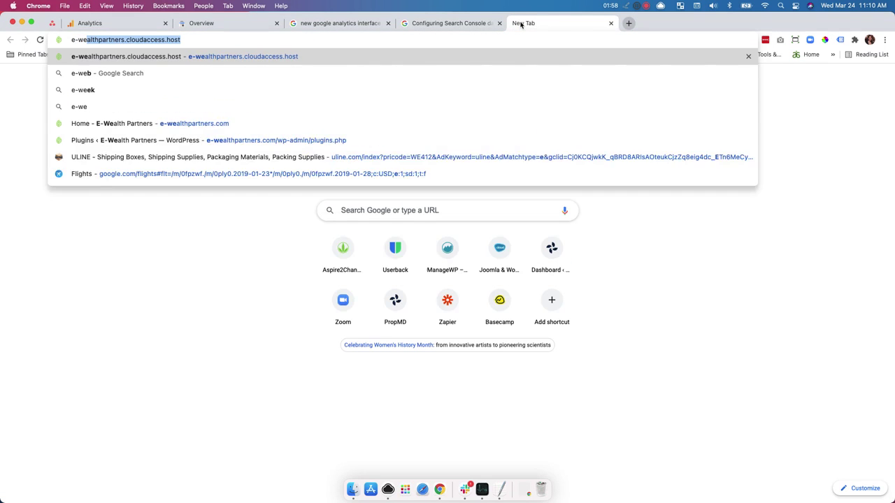
{"action": "left_click", "coordinate": [280, 141]}
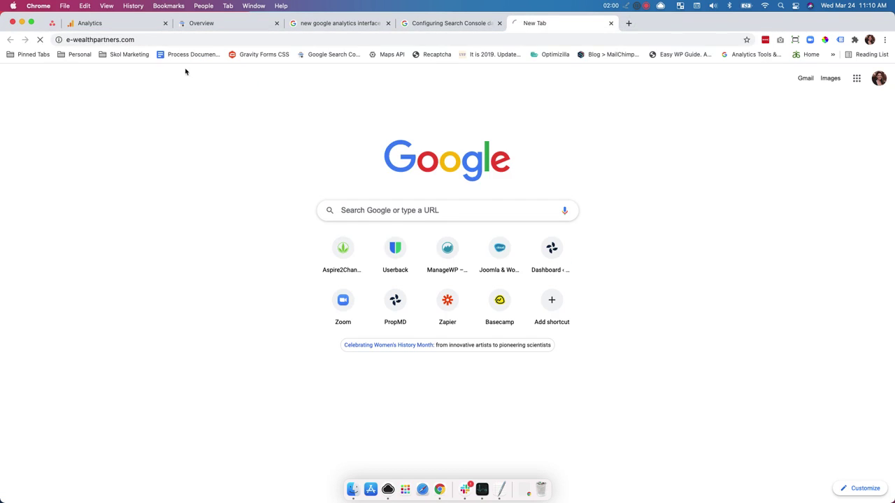
{"action": "left_click", "coordinate": [147, 40]}
{"action": "key", "text": "super+c"}
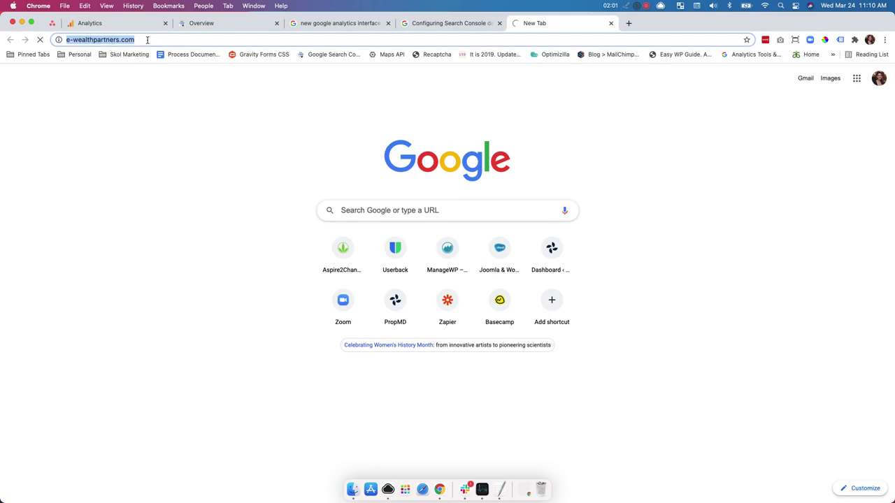
- Add the copied e-wealthpartners.com address to Search Console as a URL prefix property and submit it for verification
{"action": "left_click", "coordinate": [212, 23]}
{"action": "key", "text": "super+v"}
{"action": "left_click", "coordinate": [360, 356]}
{"action": "left_click", "coordinate": [480, 310]}
{"action": "key", "text": "super+v"}
{"action": "left_click", "coordinate": [533, 356]}
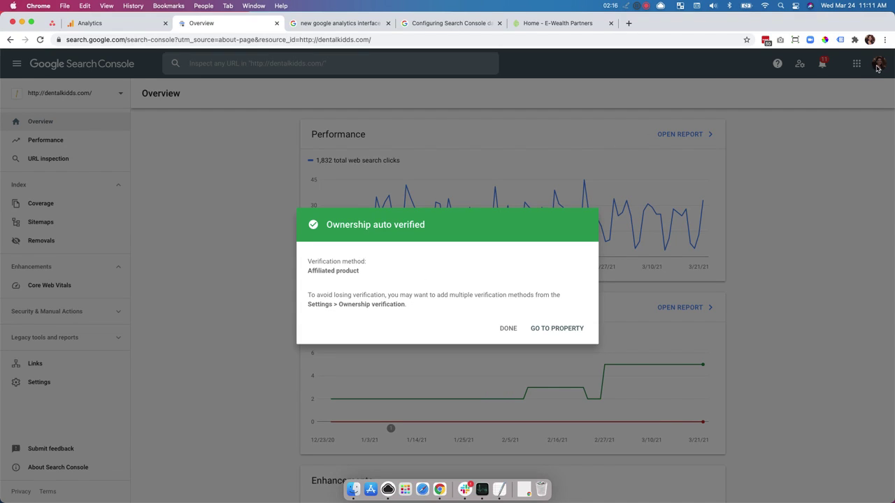
- Check the E-Wealth Partners admin page in Analytics, and open the Sitemaps page of the new Search Console property
{"action": "left_click", "coordinate": [106, 28]}
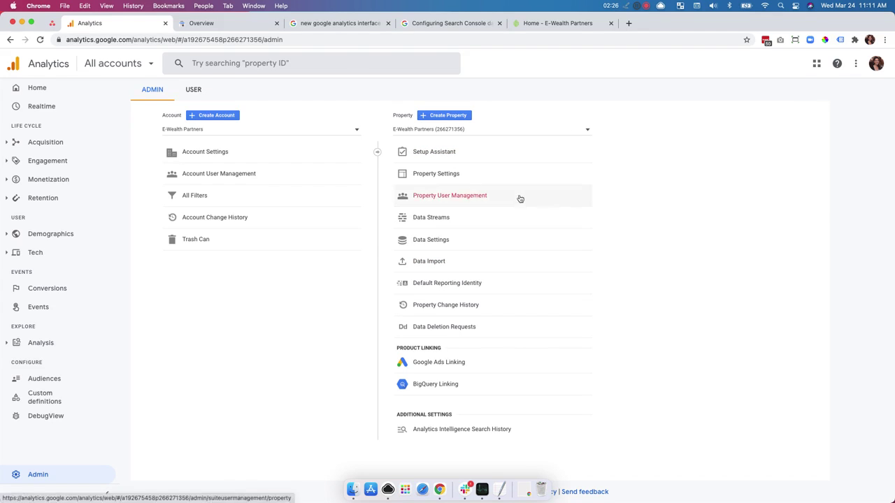
{"action": "left_click", "coordinate": [189, 23]}
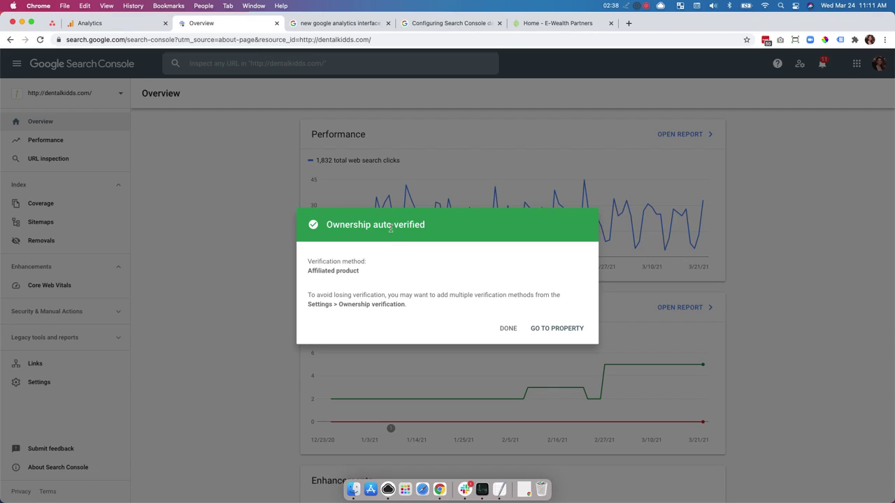
{"action": "left_click", "coordinate": [568, 329]}
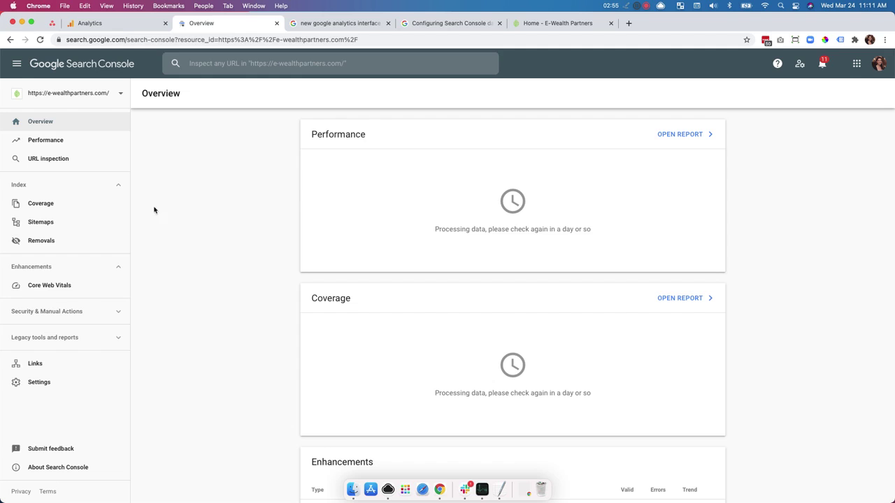
{"action": "left_click", "coordinate": [34, 224]}
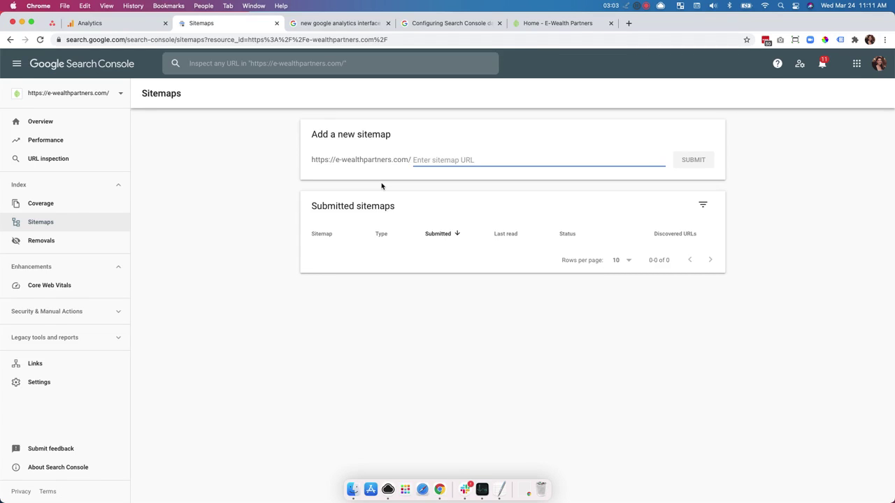
{"action": "left_click", "coordinate": [527, 24]}
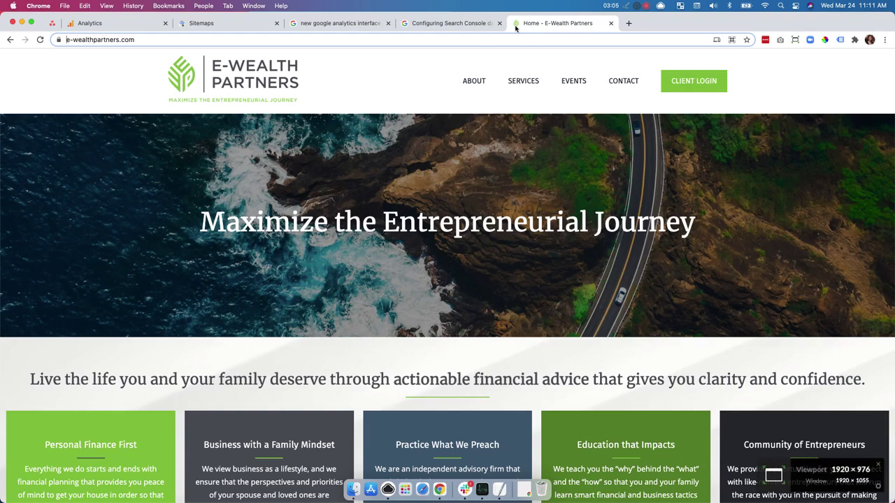
{"action": "type", "text": "//"}
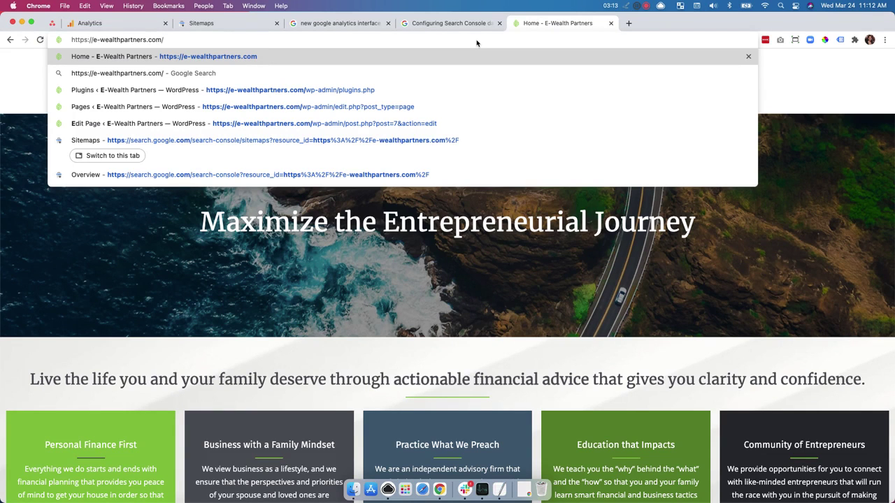
{"action": "type", "text": "sit"}
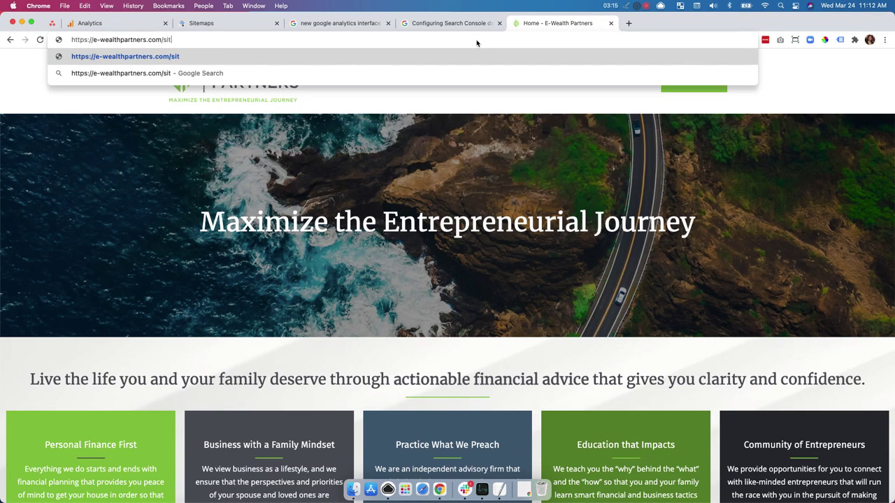
{"action": "type", "text": "emap_in"}
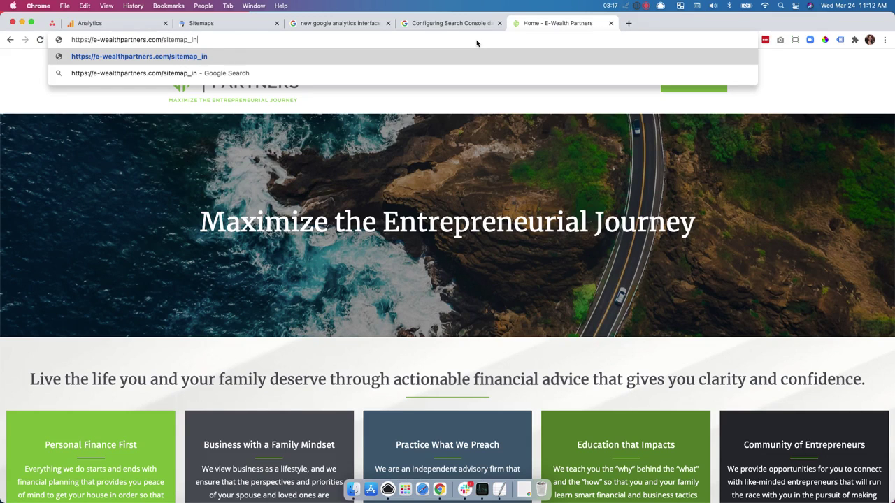
{"action": "type", "text": "dex.xml"}
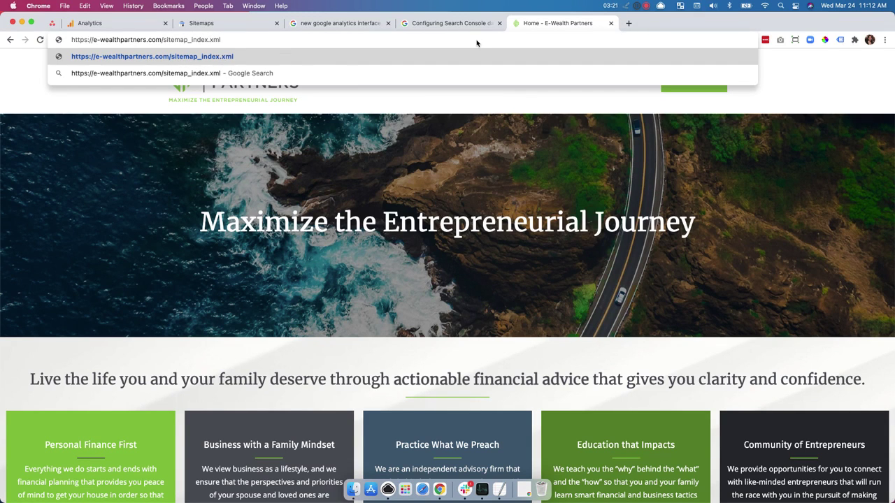
{"action": "key", "text": "Return"}
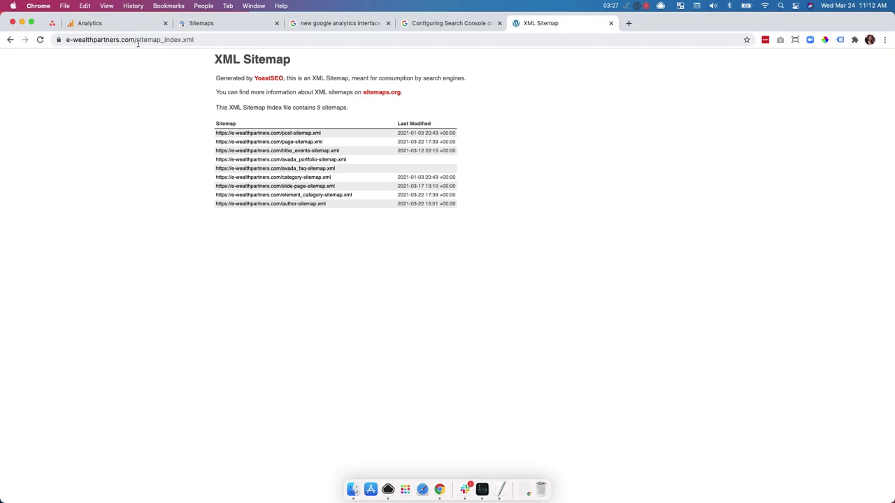
- Copy sitemap_index.xml from the address and submit it as a new sitemap for the e-wealthpartners.com property, dismissing the confirmation
{"action": "left_click_drag", "start_coordinate": [136, 40], "coordinate": [218, 39]}
{"action": "key", "text": "super+c"}
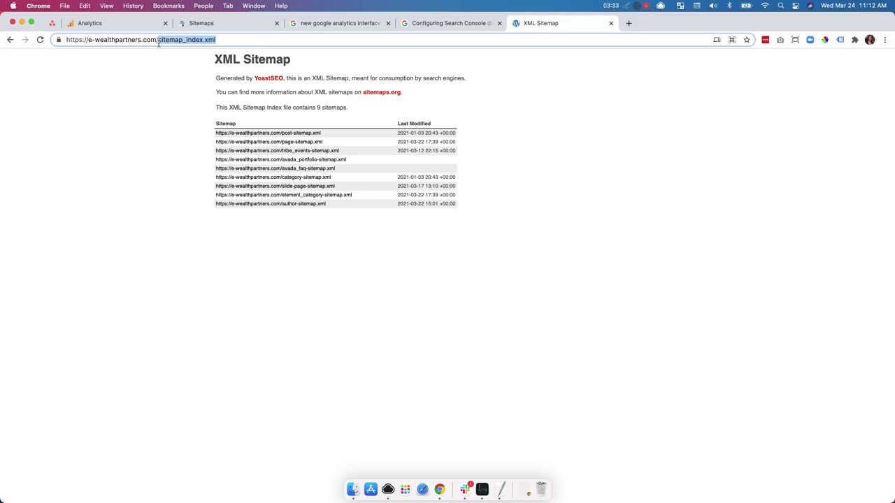
{"action": "left_click", "coordinate": [239, 28]}
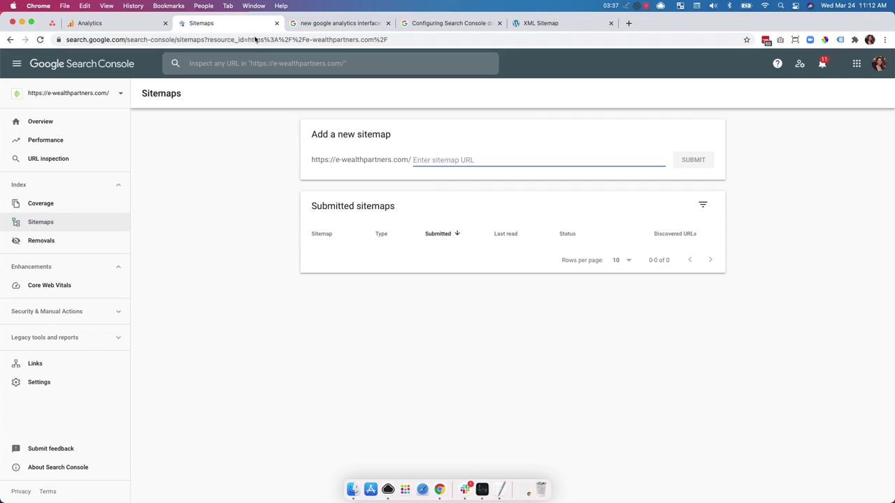
{"action": "left_click", "coordinate": [426, 161]}
{"action": "key", "text": "super+v"}
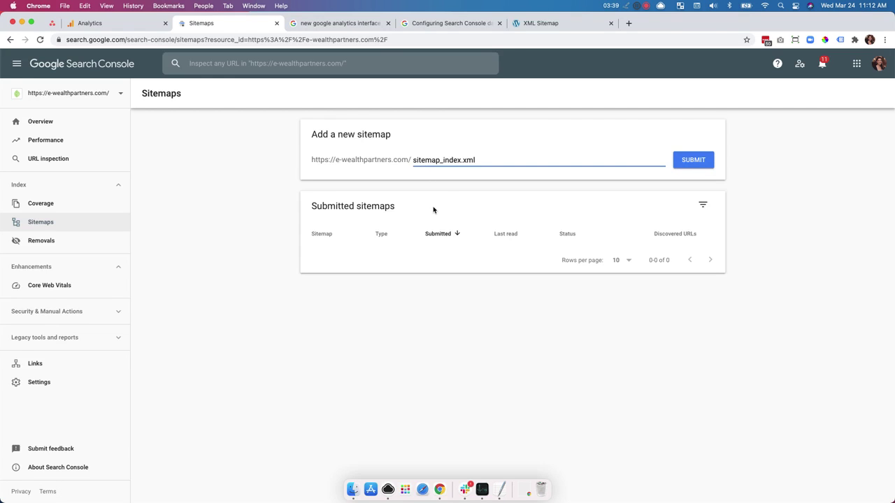
{"action": "left_click", "coordinate": [691, 163]}
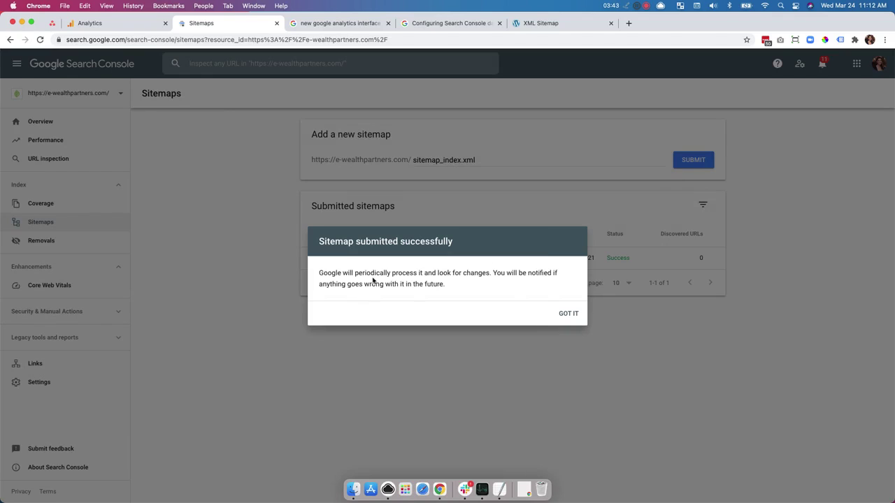
{"action": "left_click", "coordinate": [569, 314]}
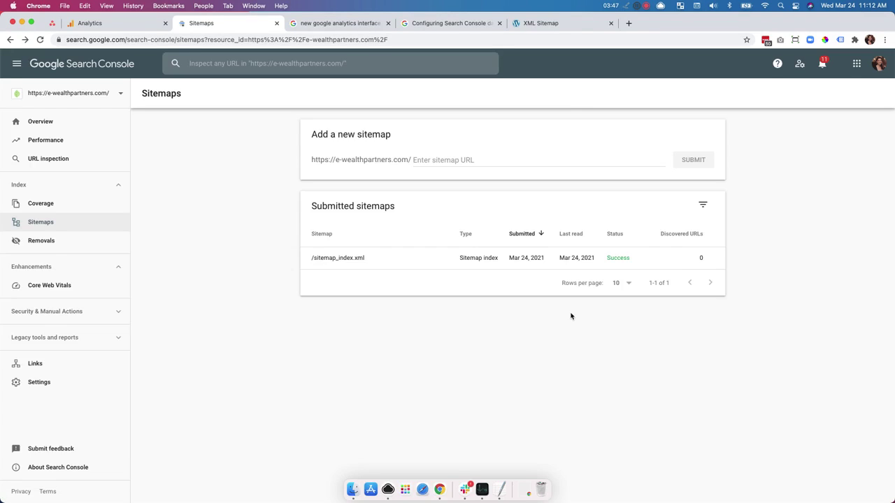